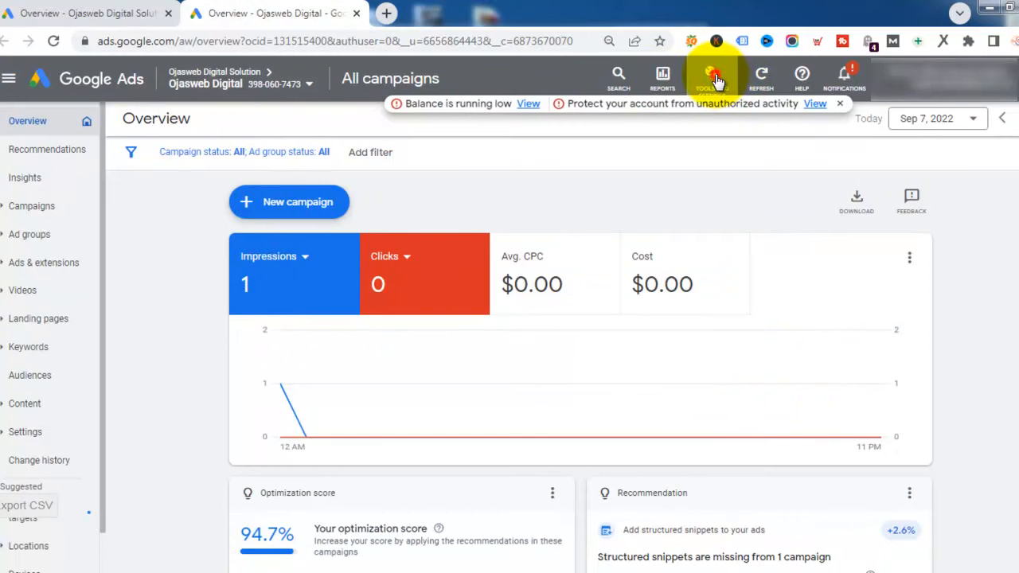
# - Open Keyword Planner and start the search volume and forecasts option
pyautogui.click(712, 78)
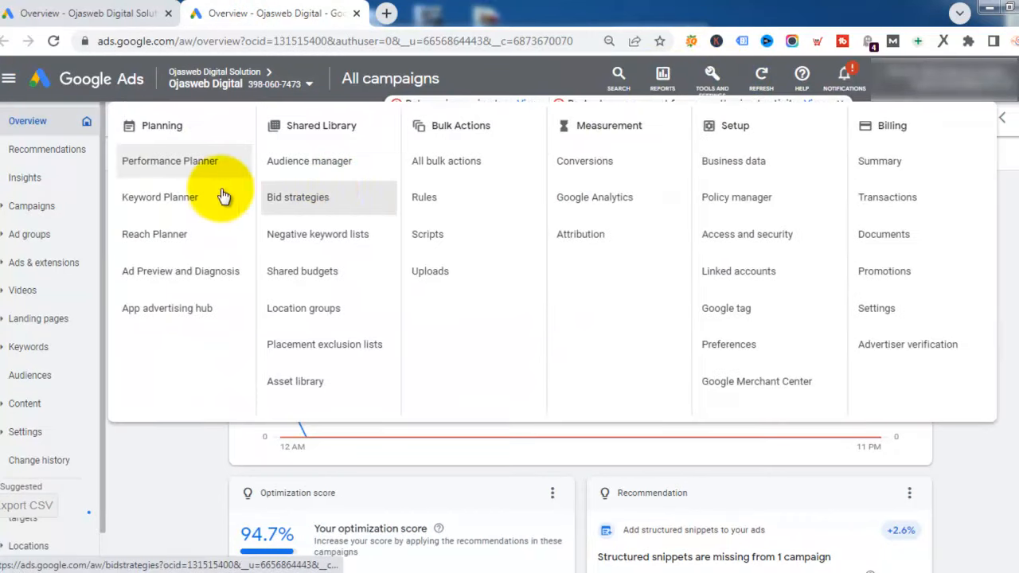
pyautogui.click(169, 199)
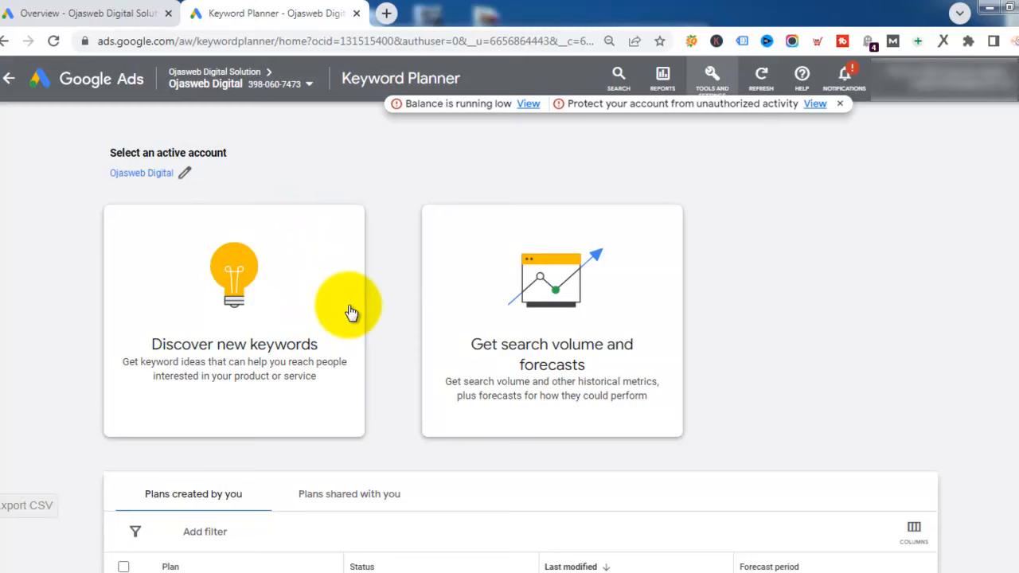
pyautogui.click(553, 309)
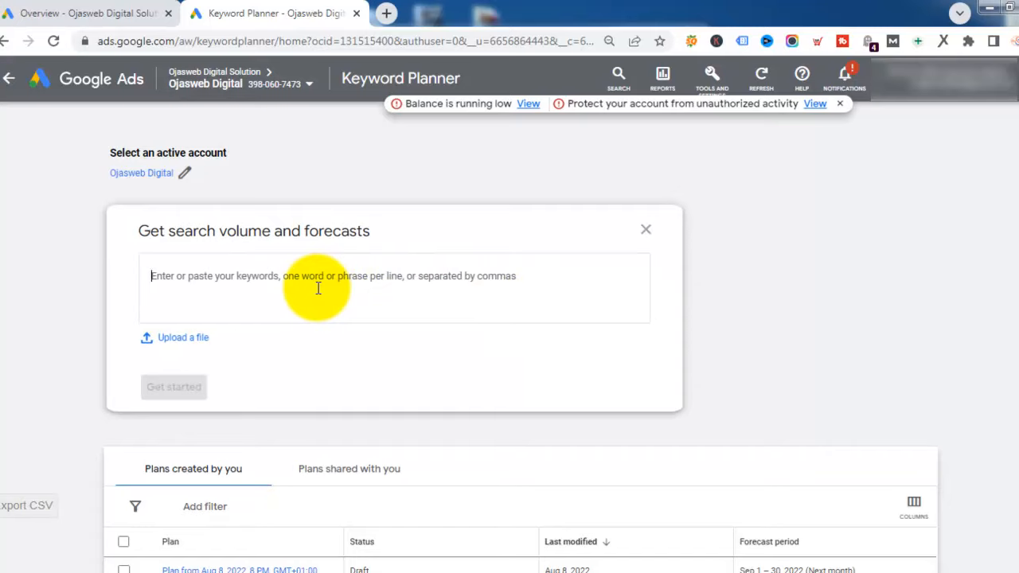
# - Get search volume and forecasts for the keywords "house for sale", "property for sale" and "real estate investiment"
pyautogui.write('house for')
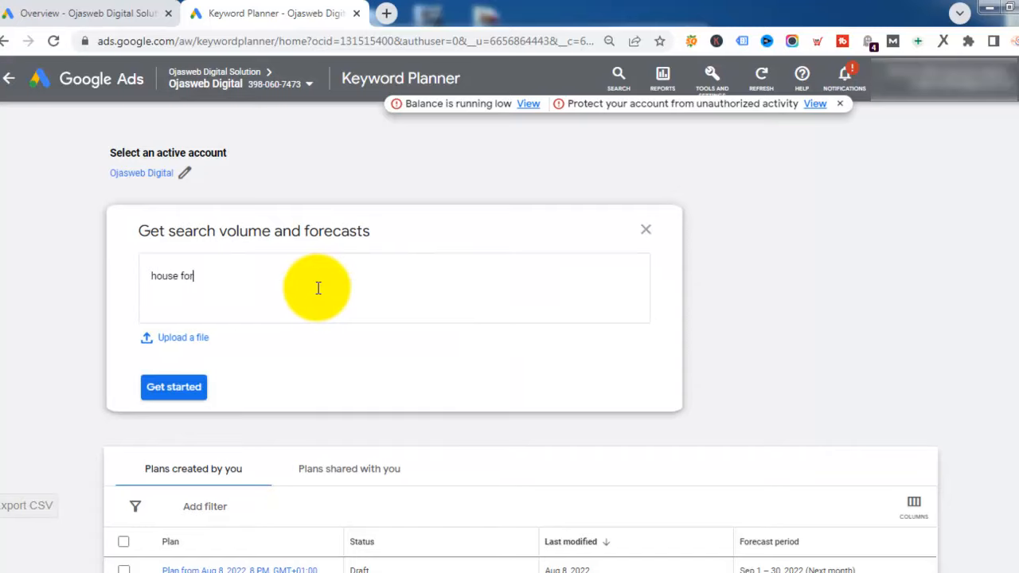
pyautogui.write(' sale')
pyautogui.press('Return')
pyautogui.write('property for sa')
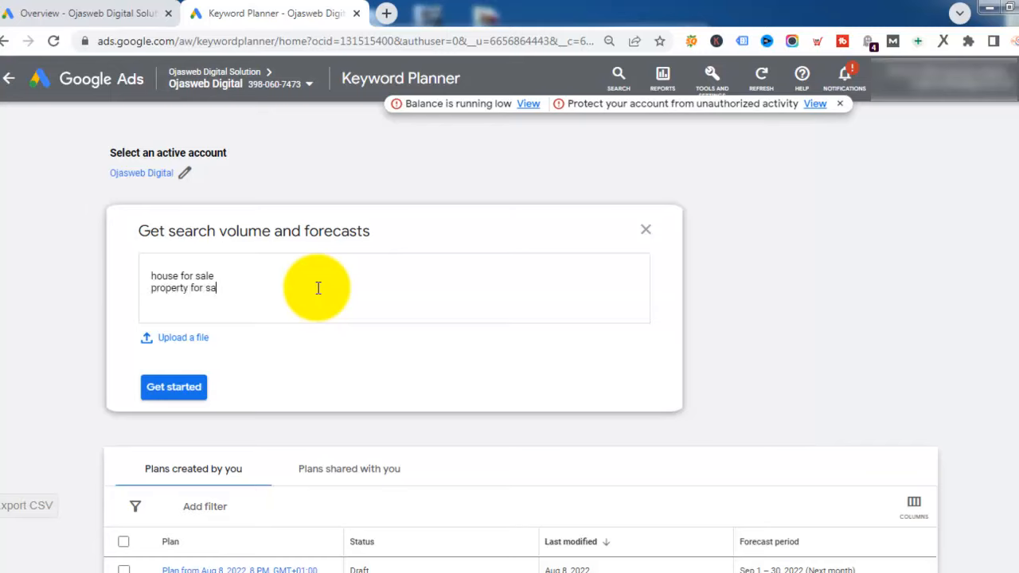
pyautogui.write('le')
pyautogui.press('Return')
pyautogui.write('real estate')
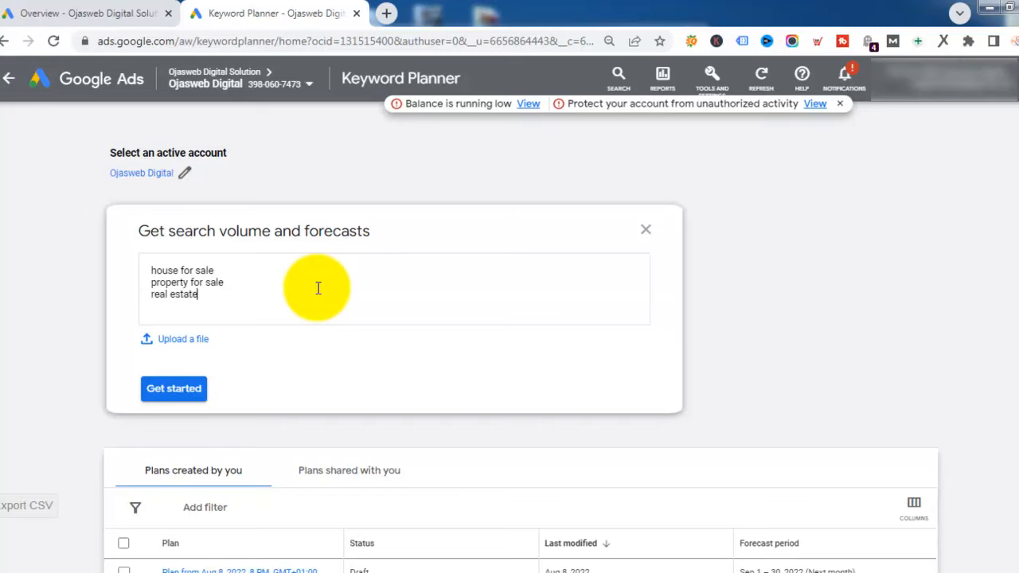
pyautogui.write(' investiment')
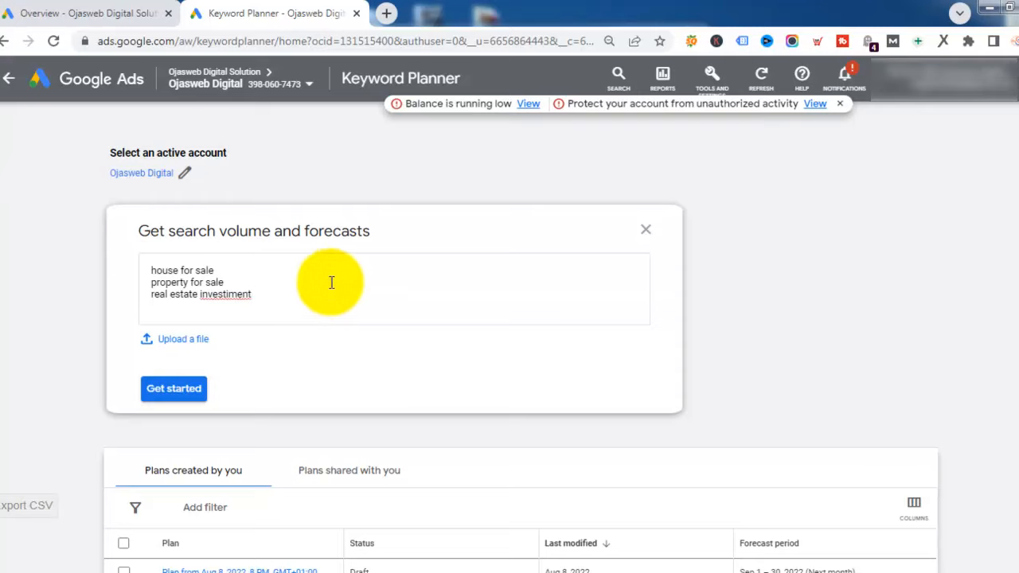
pyautogui.click(173, 387)
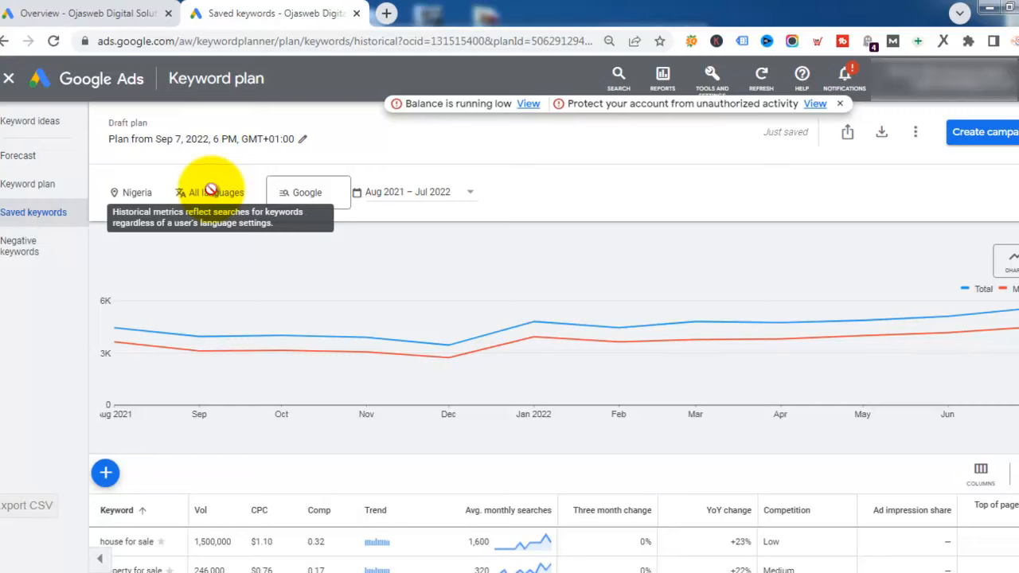
# - Check the available search network options and examine the saved keywords' monthly trend chart and metrics table
pyautogui.click(297, 192)
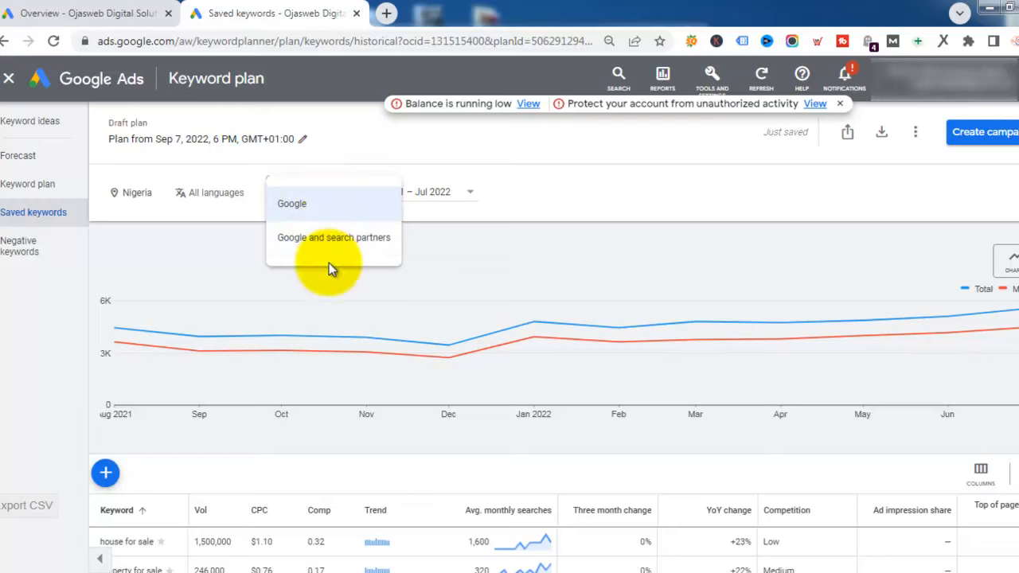
pyautogui.click(288, 285)
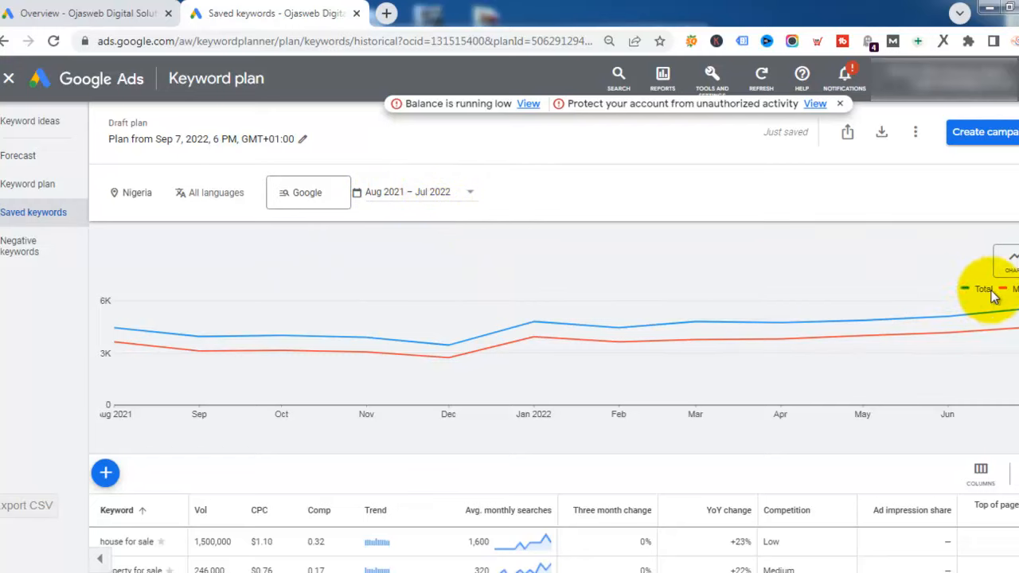
pyautogui.moveTo(869, 318)
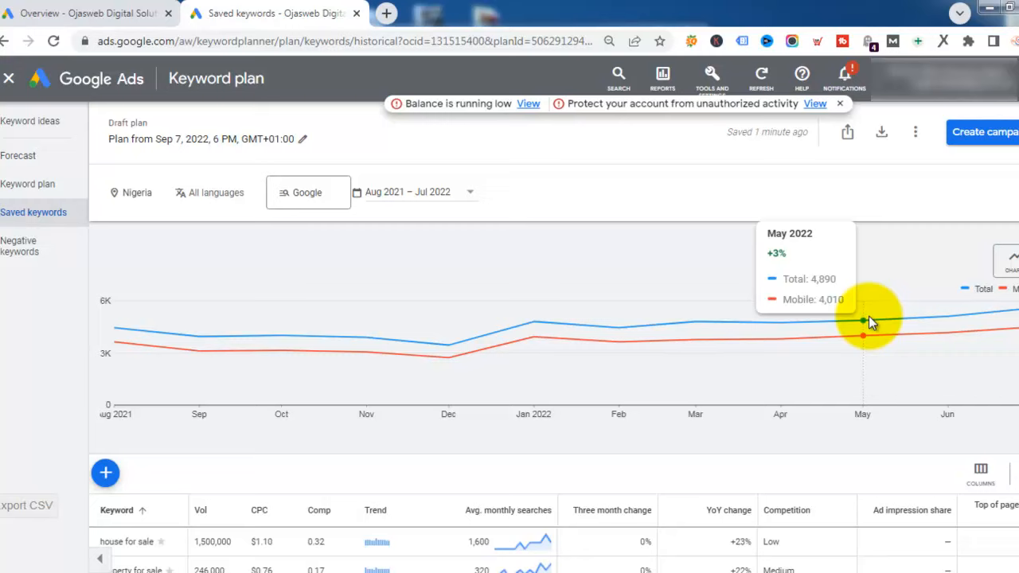
pyautogui.scroll(-2, 265, 354)
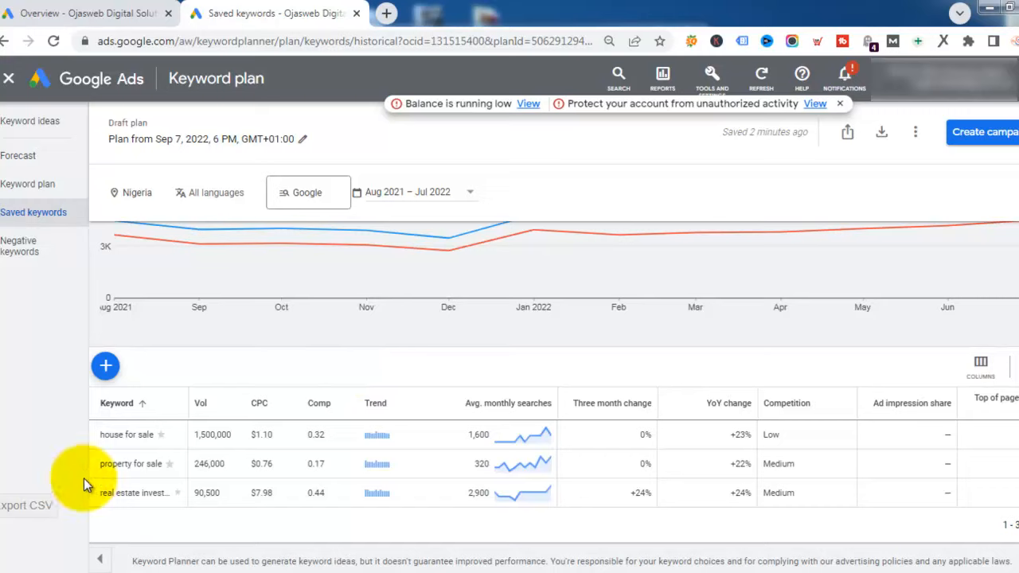
# - Copy the keyword "house for sale" from the saved keywords, search Google for it in a new tab and examine the ads
pyautogui.moveTo(101, 434); pyautogui.dragTo(153, 438)
pyautogui.hotkey('ctrl', 'c')
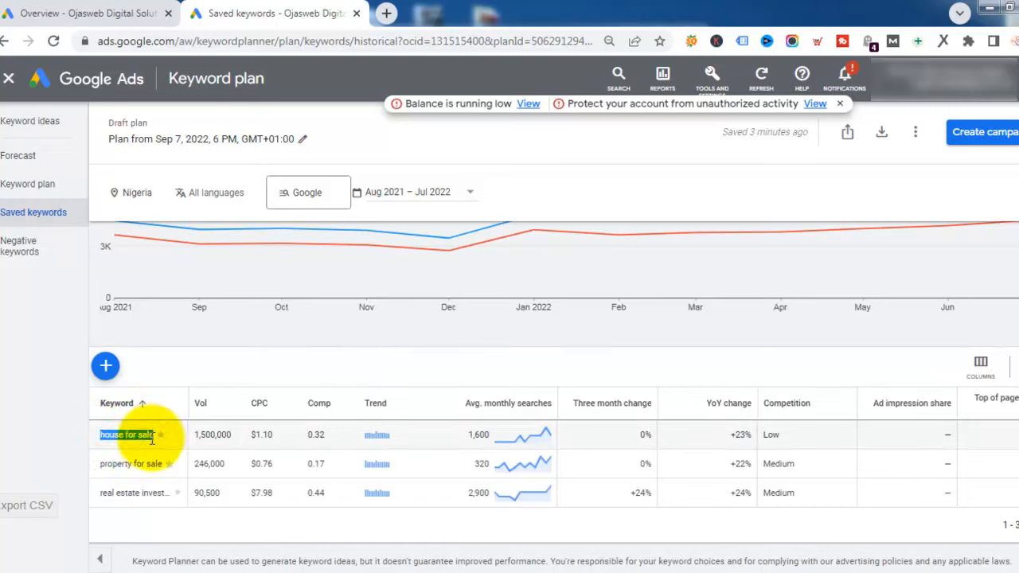
pyautogui.click(383, 15)
pyautogui.hotkey('ctrl', 'v')
pyautogui.press('Return')
pyautogui.scroll(-5, 386, 334)
pyautogui.scroll(2, 386, 335)
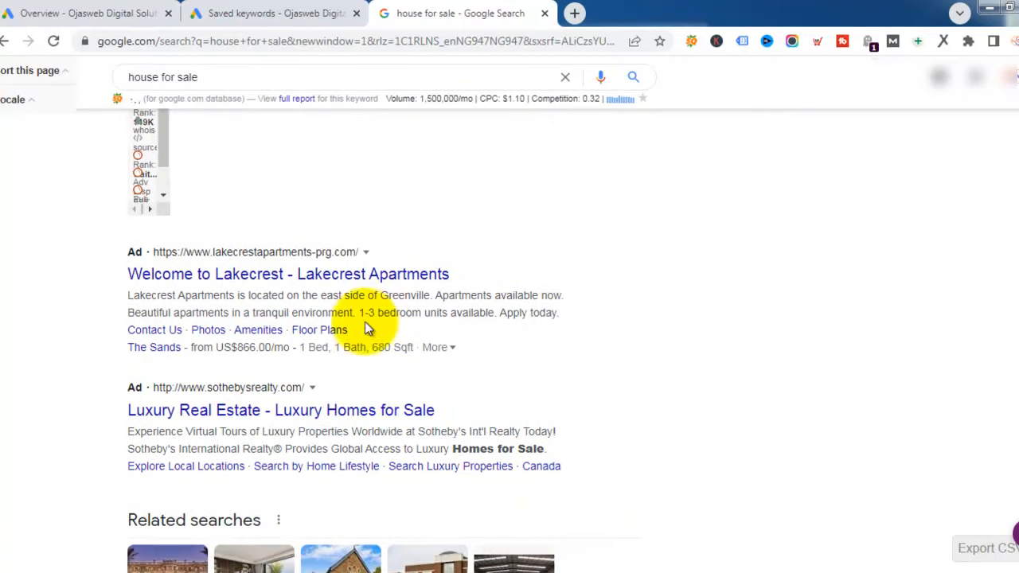
# - Return to the keyword plan and examine its forecast summary of clicks, cost, daily budget and average CPC
pyautogui.click(286, 15)
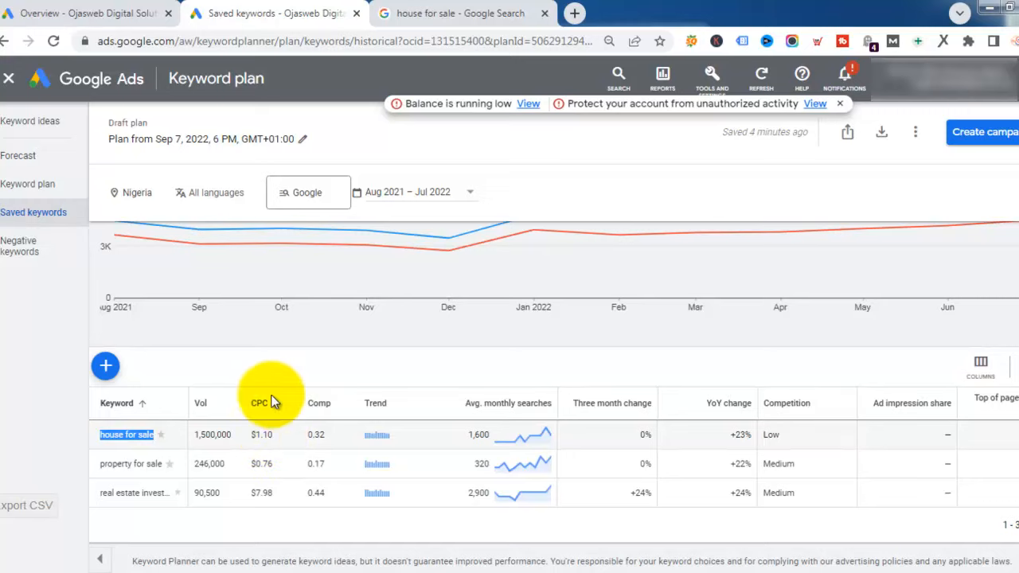
pyautogui.click(18, 155)
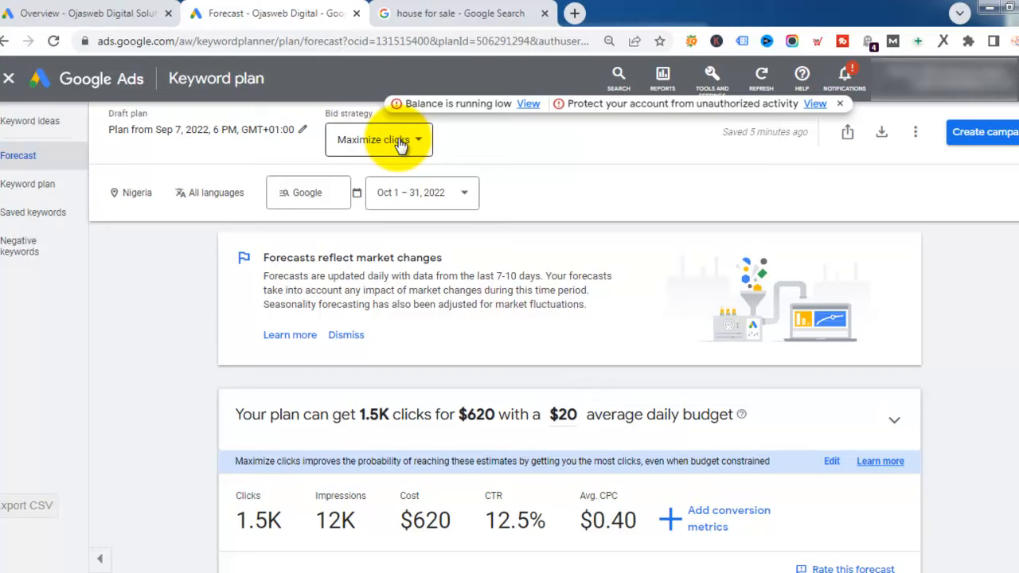
pyautogui.scroll(-2, 255, 273)
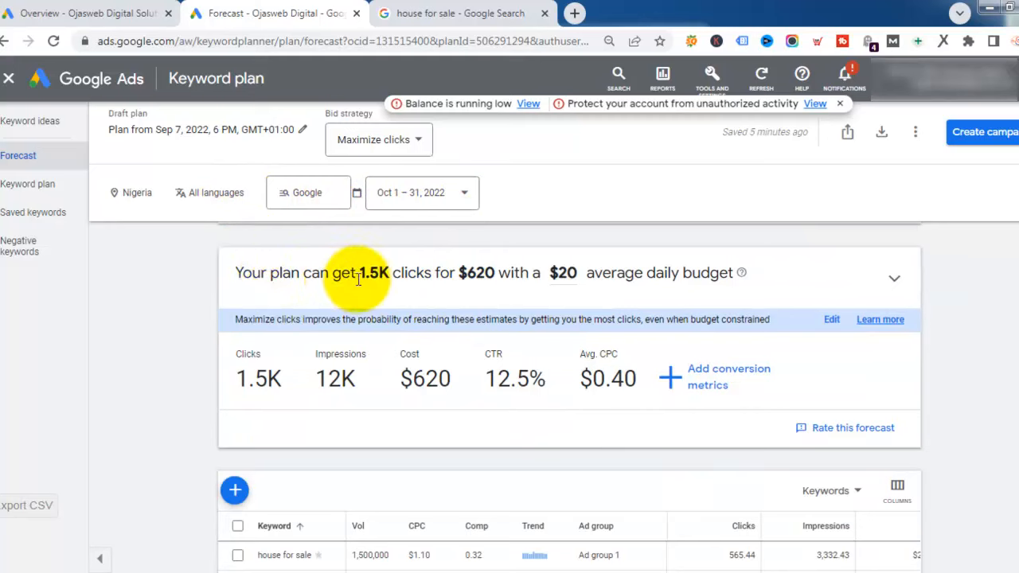
pyautogui.moveTo(362, 277); pyautogui.dragTo(390, 276)
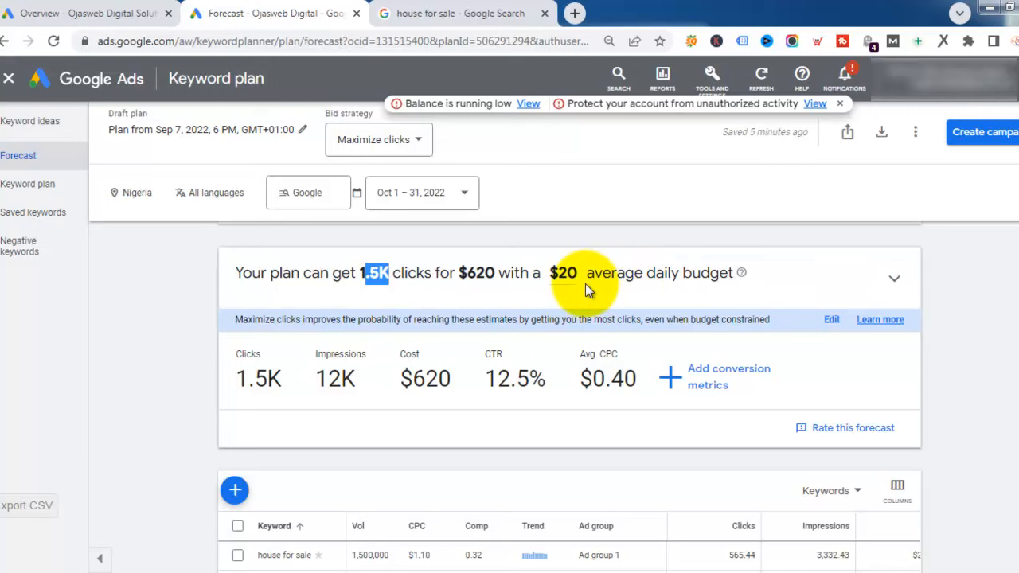
pyautogui.moveTo(458, 273); pyautogui.dragTo(496, 273)
pyautogui.scroll(2, 416, 398)
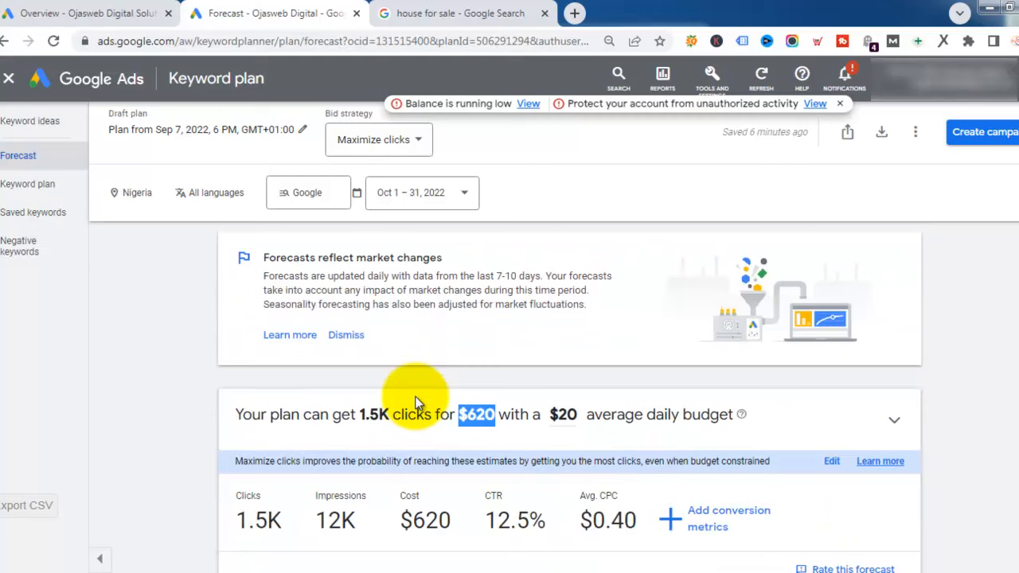
pyautogui.scroll(-1, 425, 377)
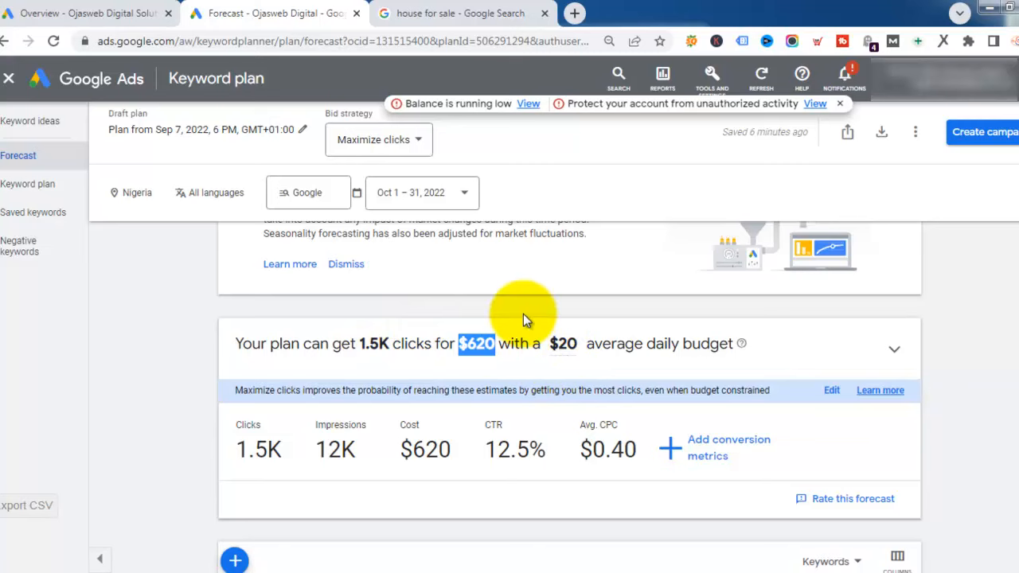
pyautogui.scroll(-1, 523, 316)
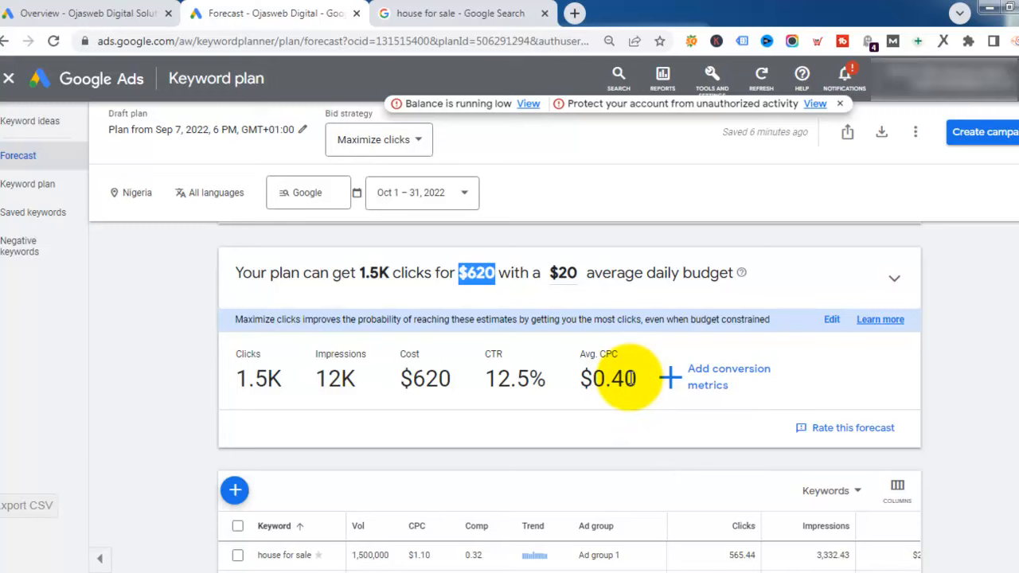
# - Examine the forecast's breakdown by keyword, over the next year, by device and by location
pyautogui.scroll(-1, 625, 380)
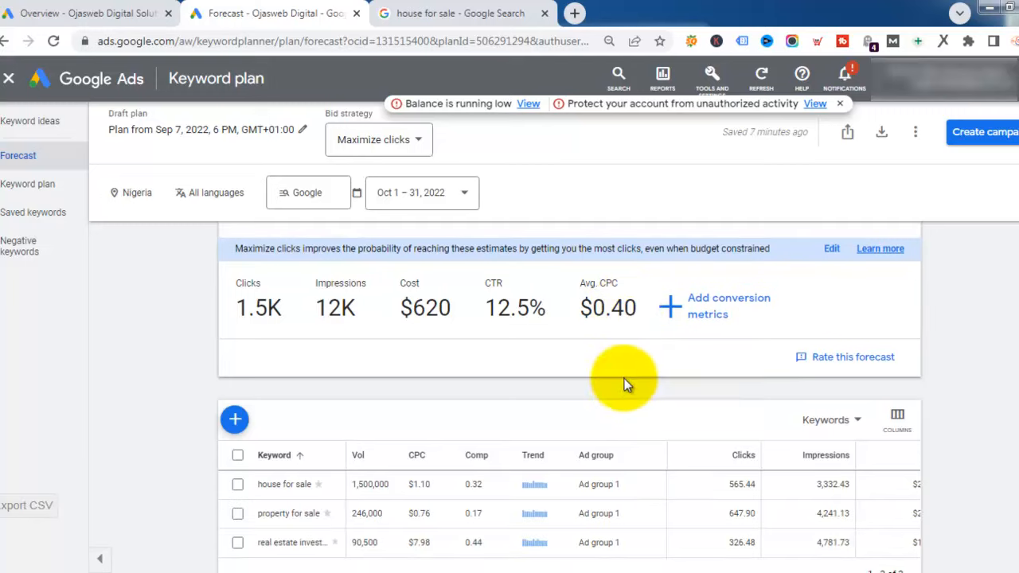
pyautogui.scroll(-1, 624, 383)
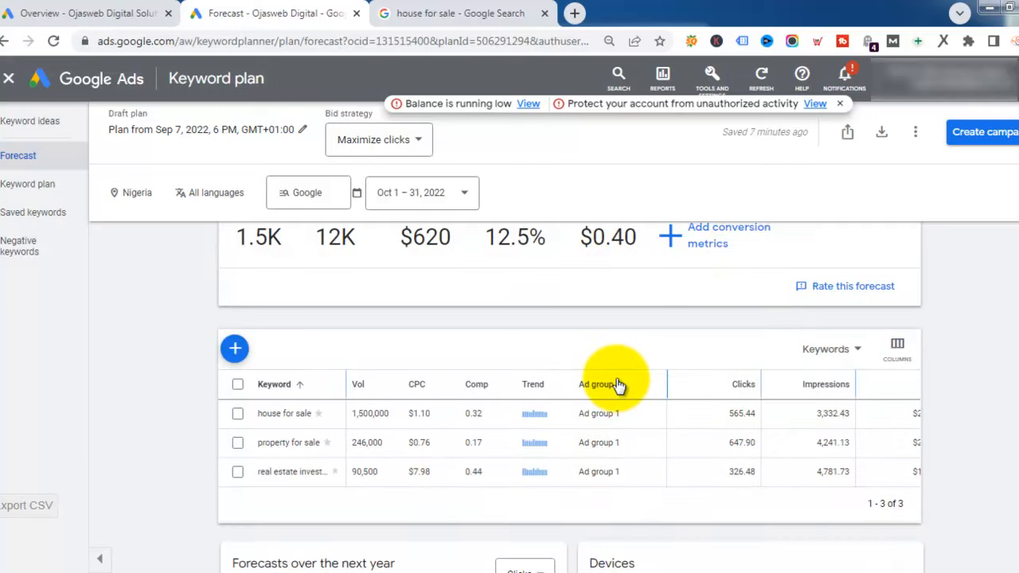
pyautogui.scroll(-4, 617, 381)
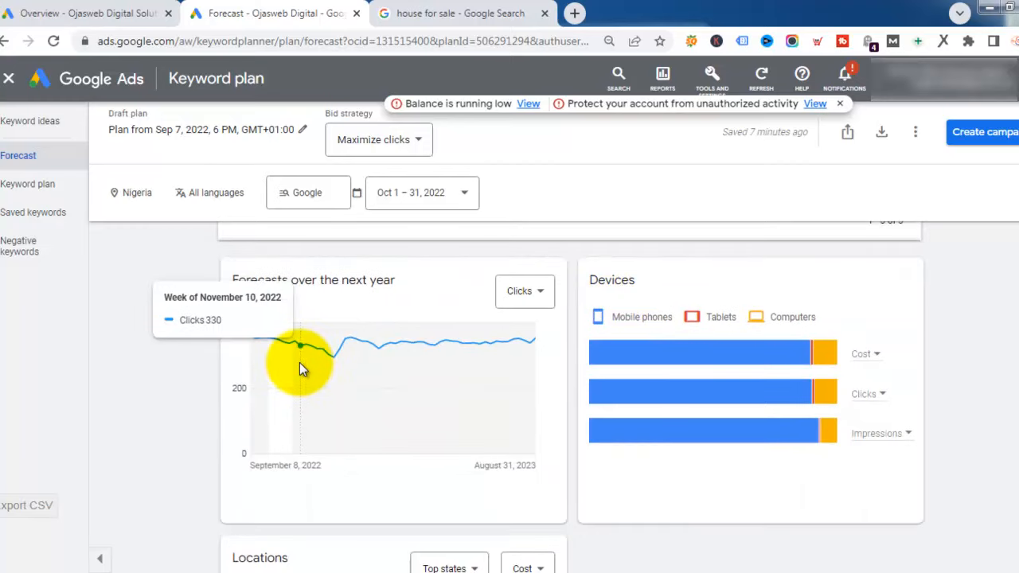
pyautogui.scroll(-3, 652, 304)
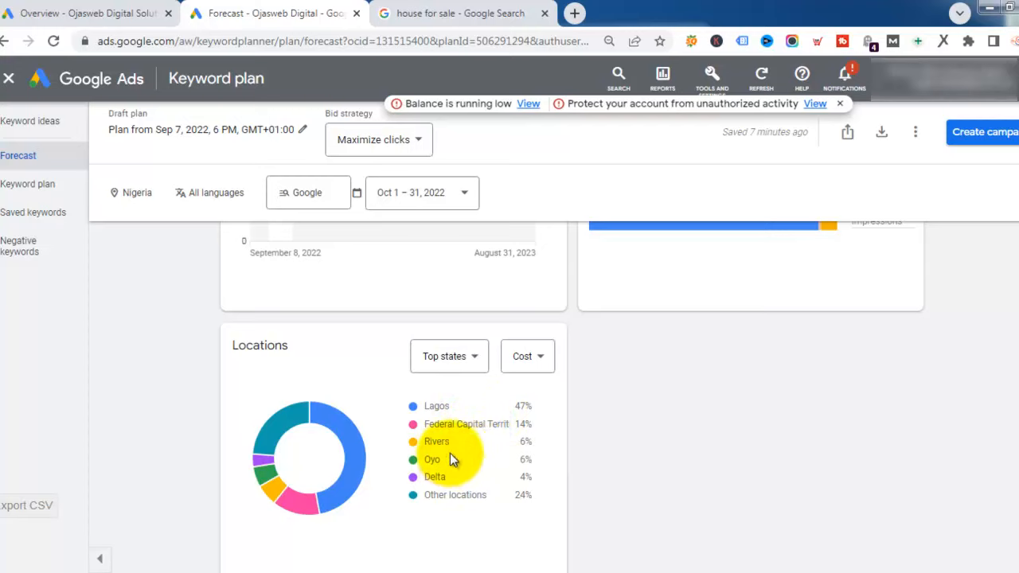
# - Open the keyword ideas and get results for "house for sale", "land for sale" and "real estate investment"
pyautogui.click(40, 119)
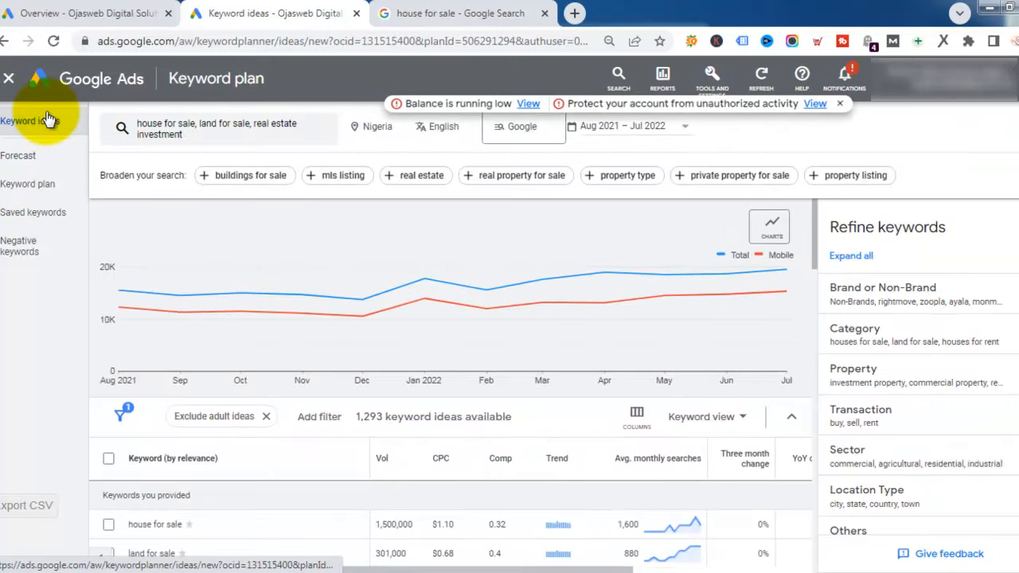
pyautogui.click(215, 128)
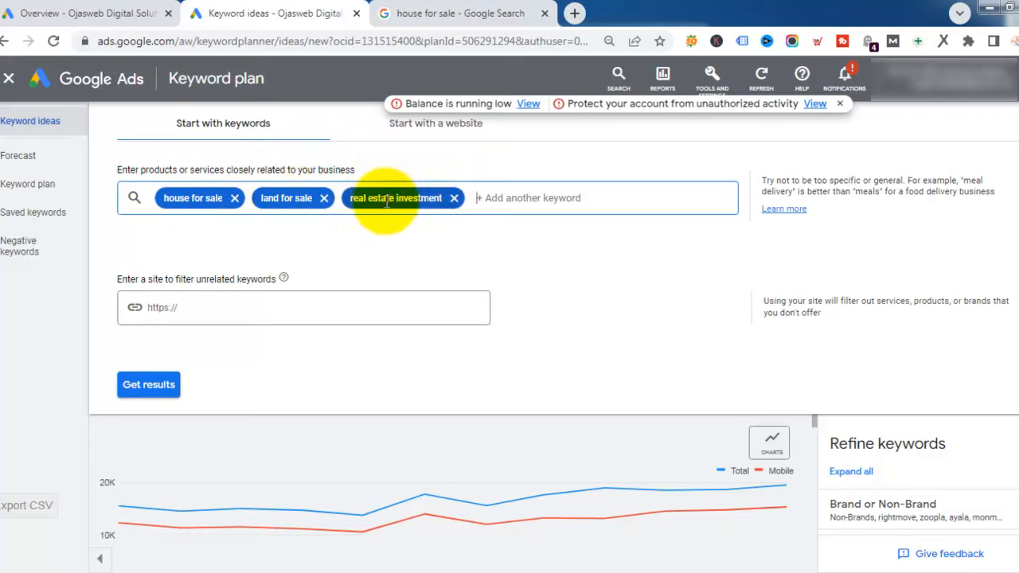
pyautogui.click(145, 386)
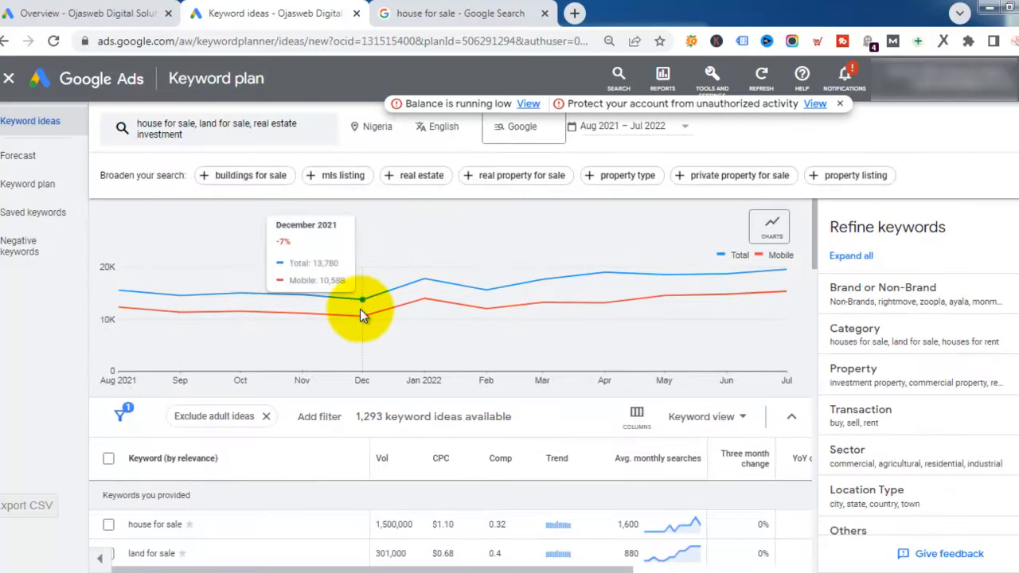
# - Examine the suggested keyword ideas with their volume, CPC, competition and average monthly searches
pyautogui.scroll(-1, 380, 350)
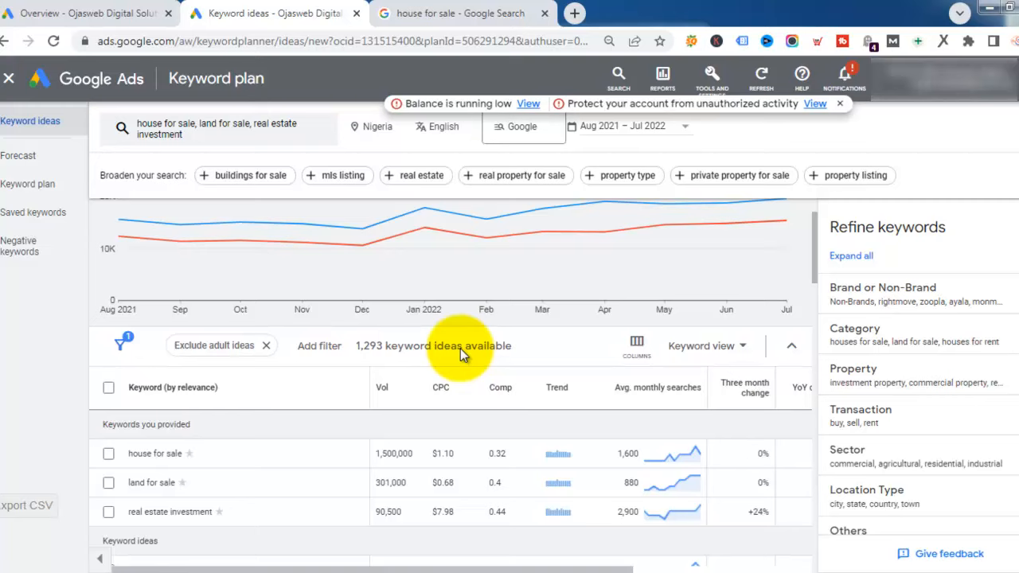
pyautogui.scroll(-3, 460, 349)
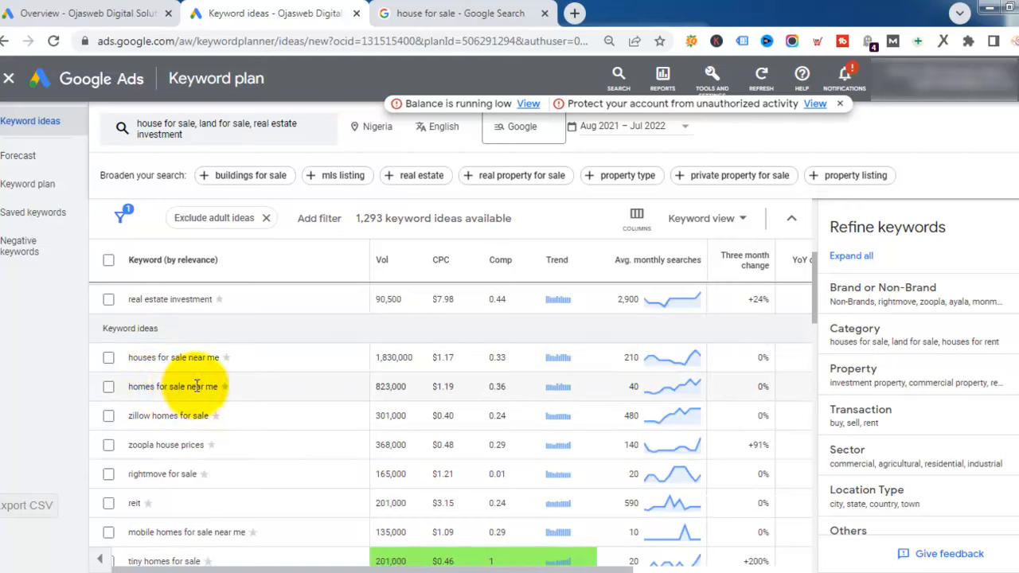
pyautogui.scroll(-2, 398, 398)
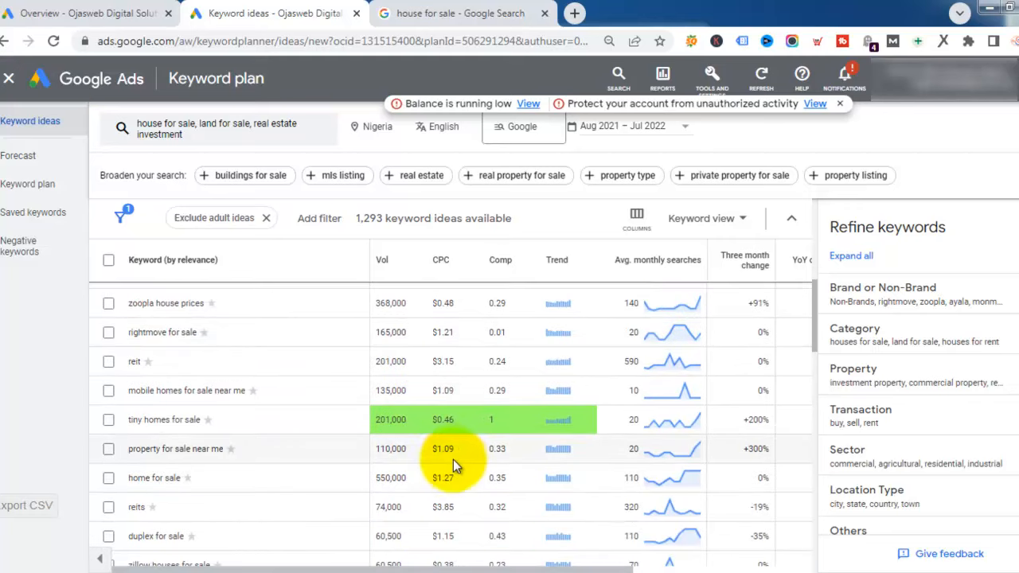
pyautogui.scroll(5, 454, 456)
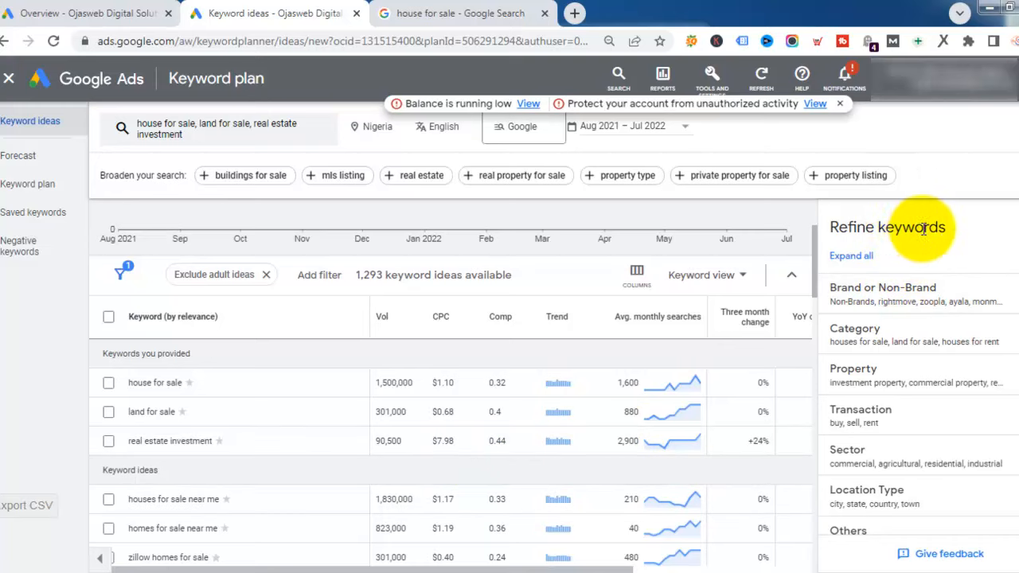
# - Search Google in a new browser tab for the brand keywords "adron homes" and "gtext homes"
pyautogui.click(574, 13)
pyautogui.write('adron ho')
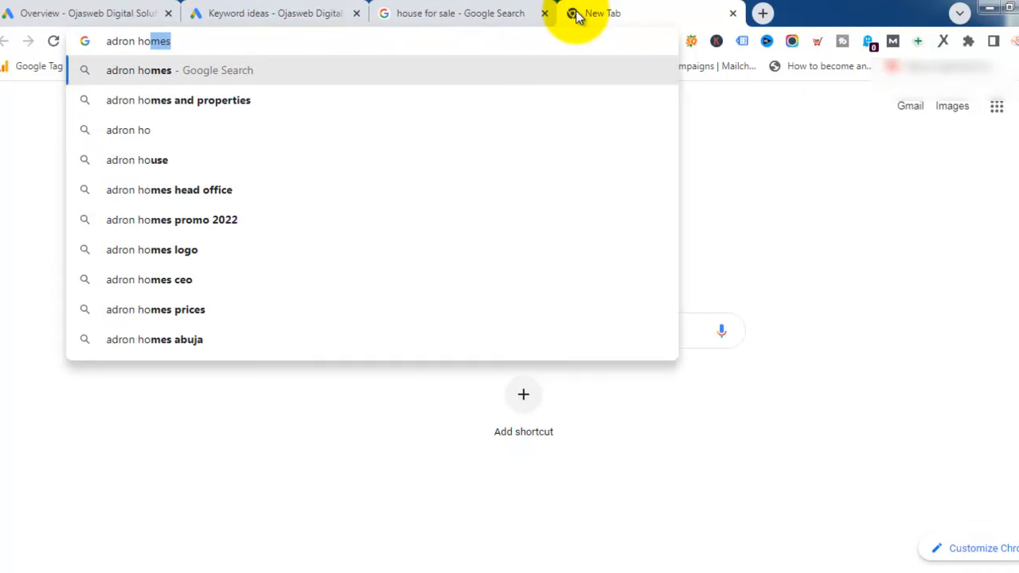
pyautogui.press('Return')
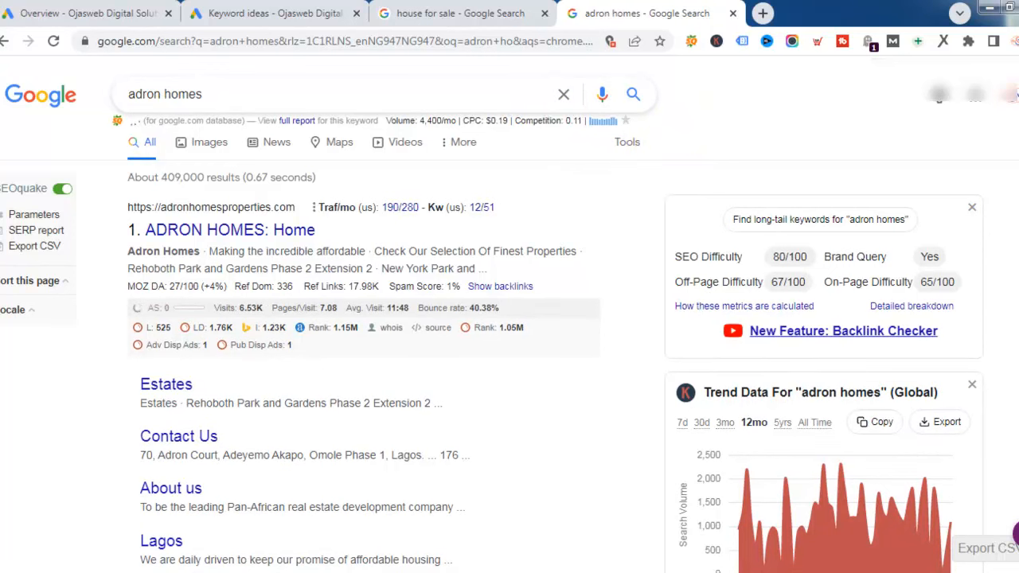
pyautogui.moveTo(1018, 143); pyautogui.dragTo(1018, 392)
pyautogui.click(343, 42)
pyautogui.write('gtext homes')
pyautogui.press('Return')
# - Return to the keyword ideas and inspect the Brand or Non-Brand and Category groups for refining keywords
pyautogui.click(274, 14)
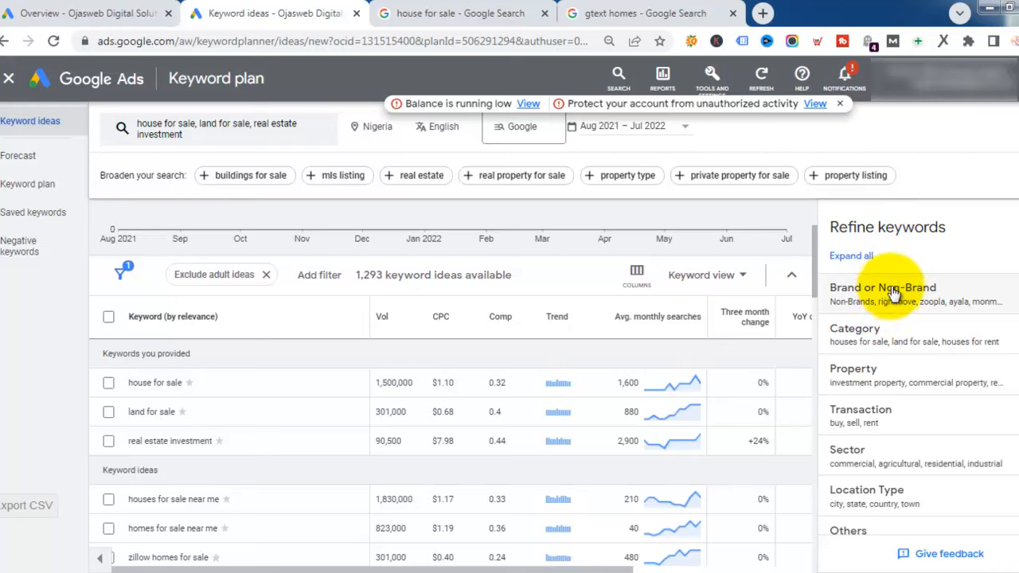
pyautogui.click(902, 293)
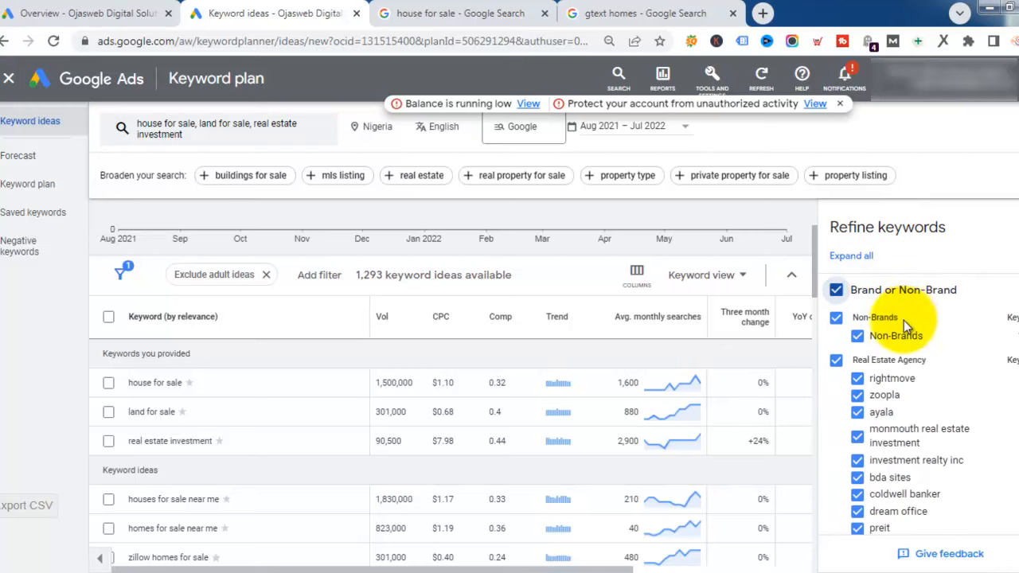
pyautogui.scroll(-1, 901, 344)
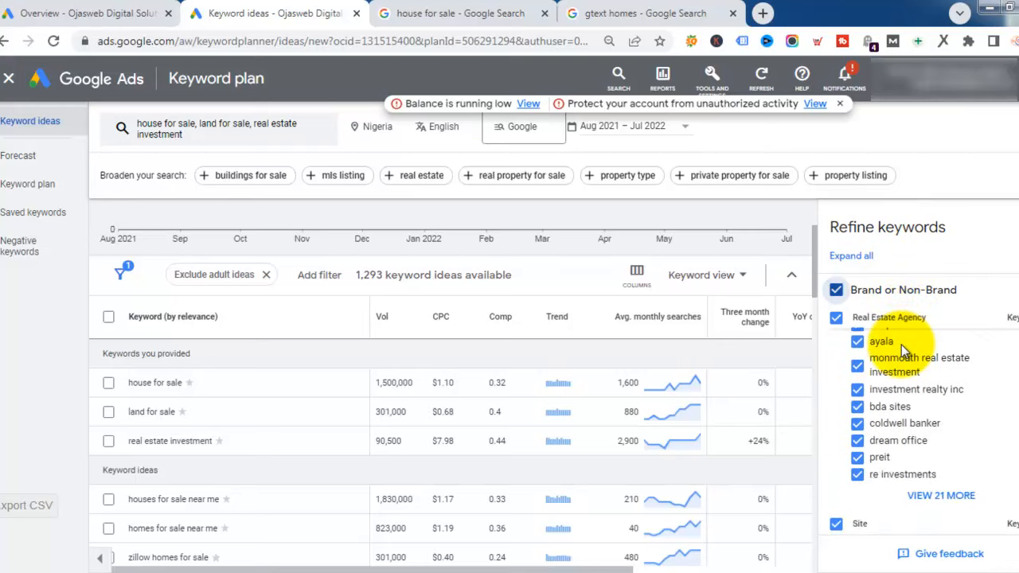
pyautogui.scroll(3, 901, 344)
pyautogui.click(900, 291)
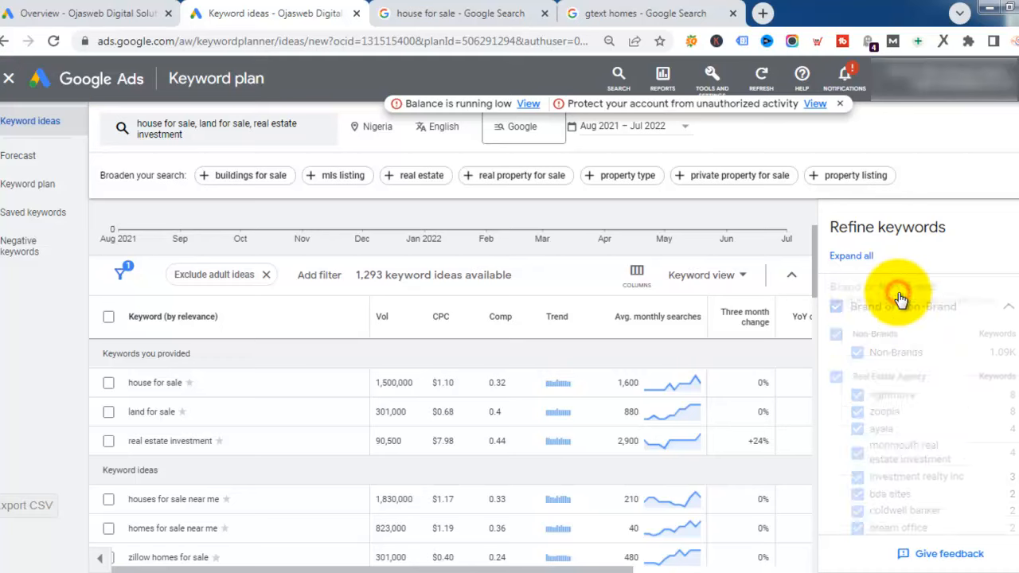
pyautogui.click(890, 340)
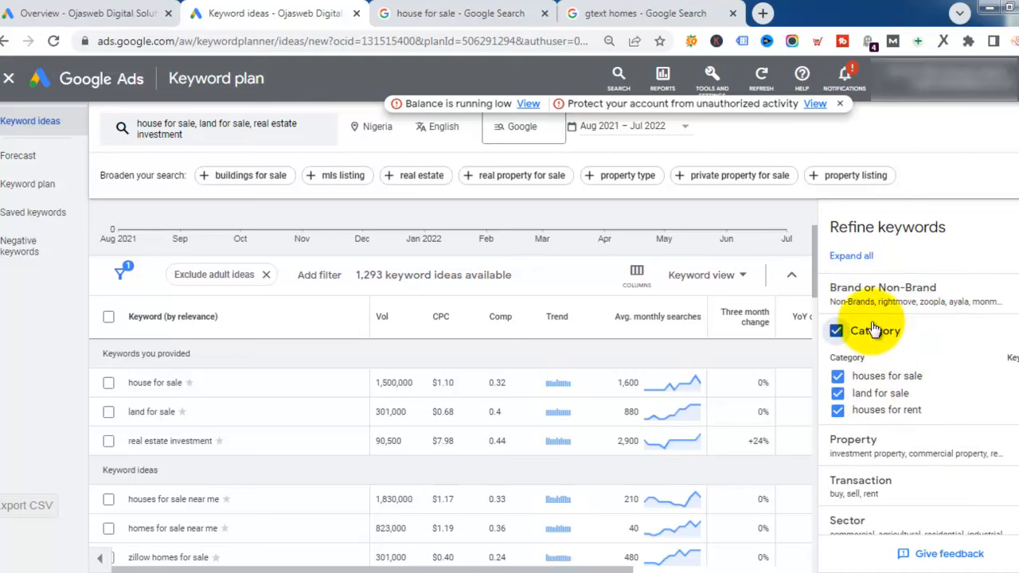
pyautogui.click(874, 329)
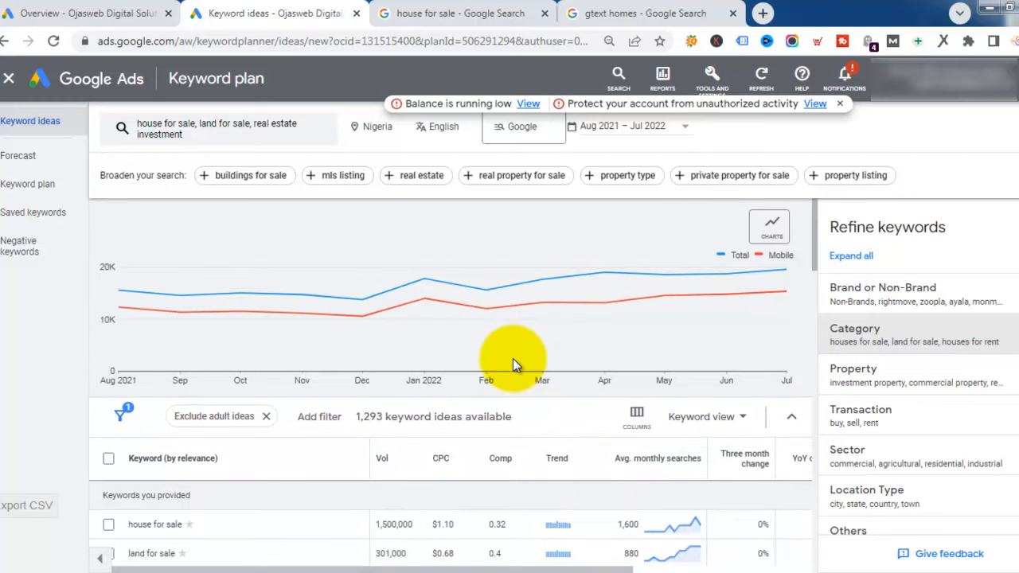